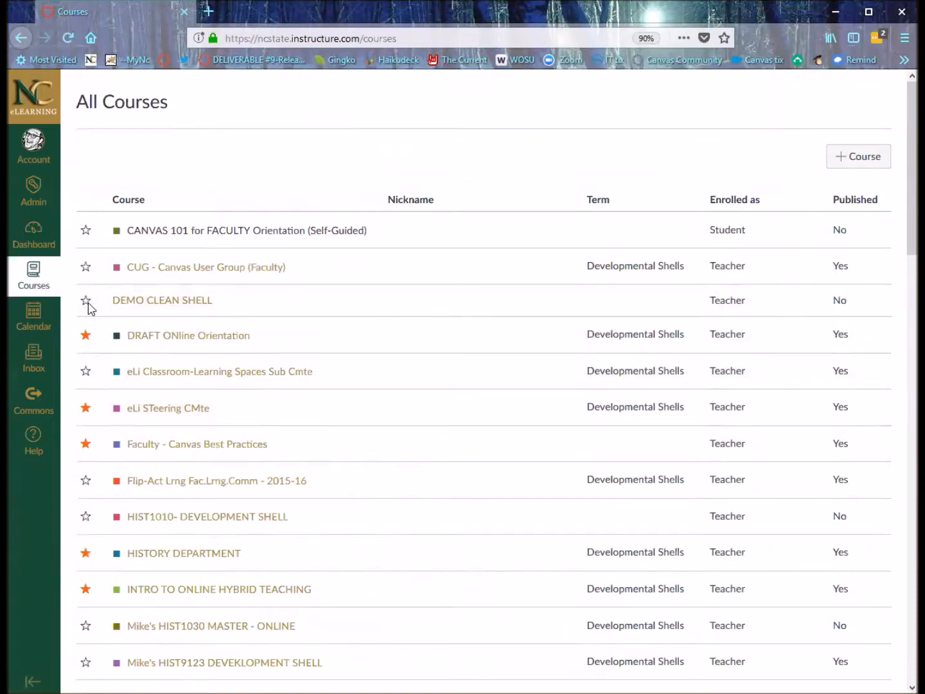
Mark the DEMO CLEAN SHELL course as a favorite and go to the Dashboard
click(86, 303)
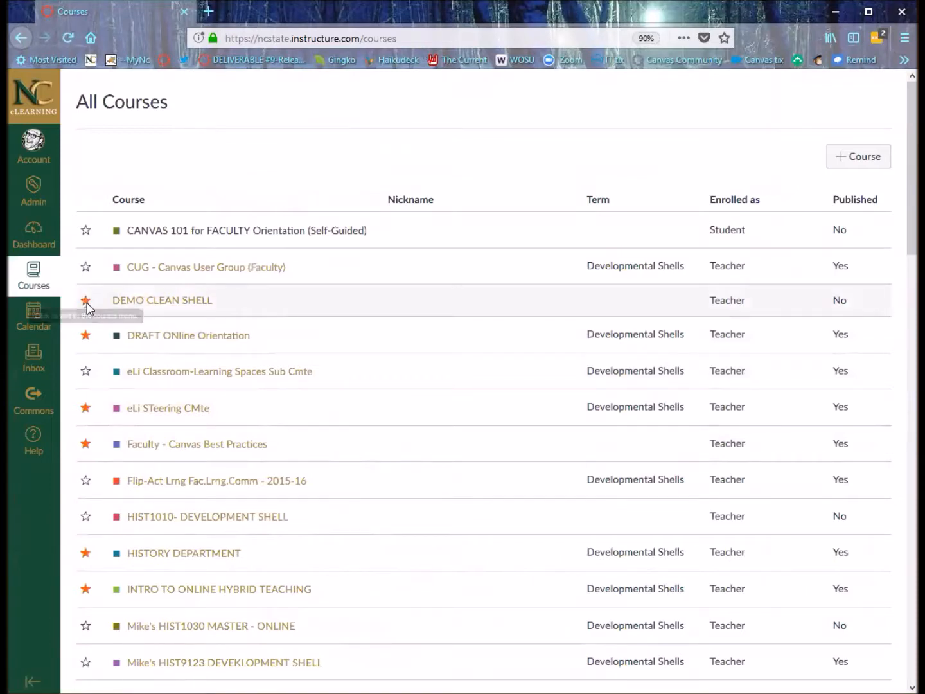
click(22, 236)
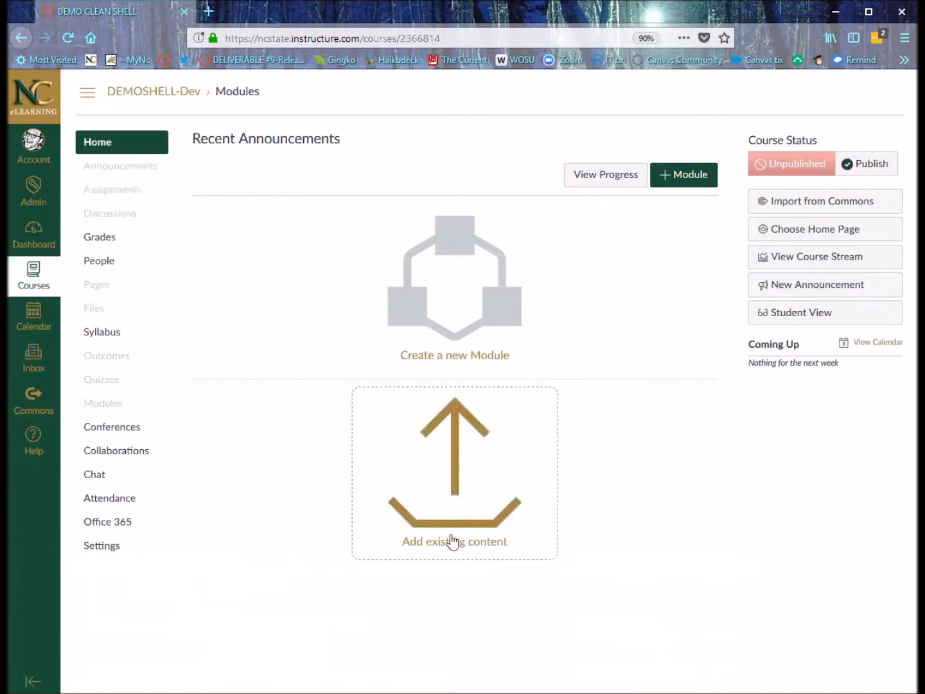
Open the content import page for DEMO CLEAN SHELL, first from its empty home page and again from the course settings
click(458, 516)
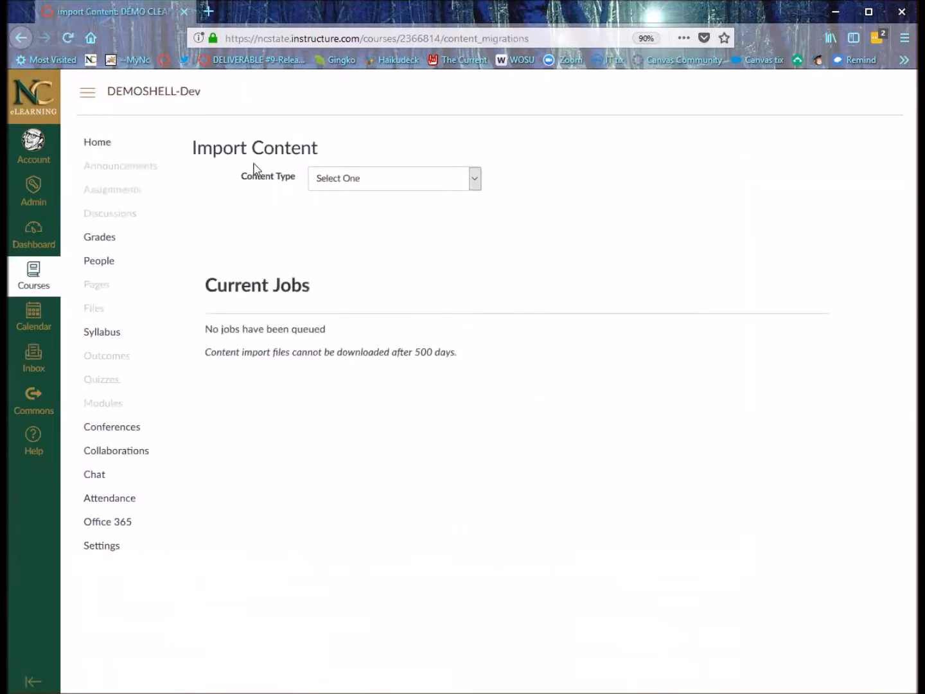
click(109, 552)
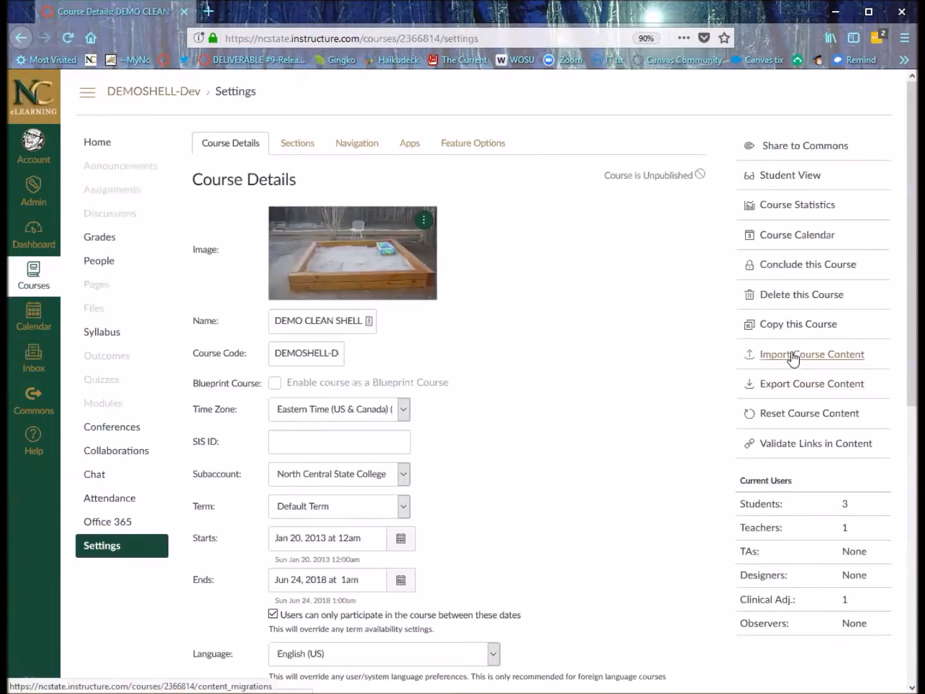
click(792, 362)
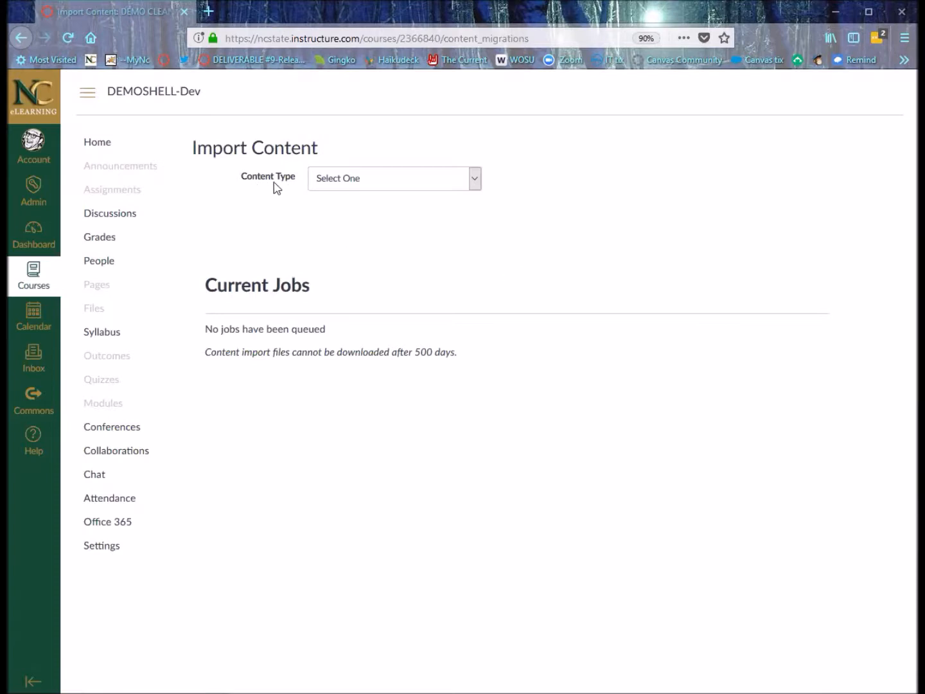
Set the import to copy all content from the Canvas course SP2015 ~ HIST-1030-921 ~ American Cult&Hist From 1877, searching for HIST-1030-921
click(341, 183)
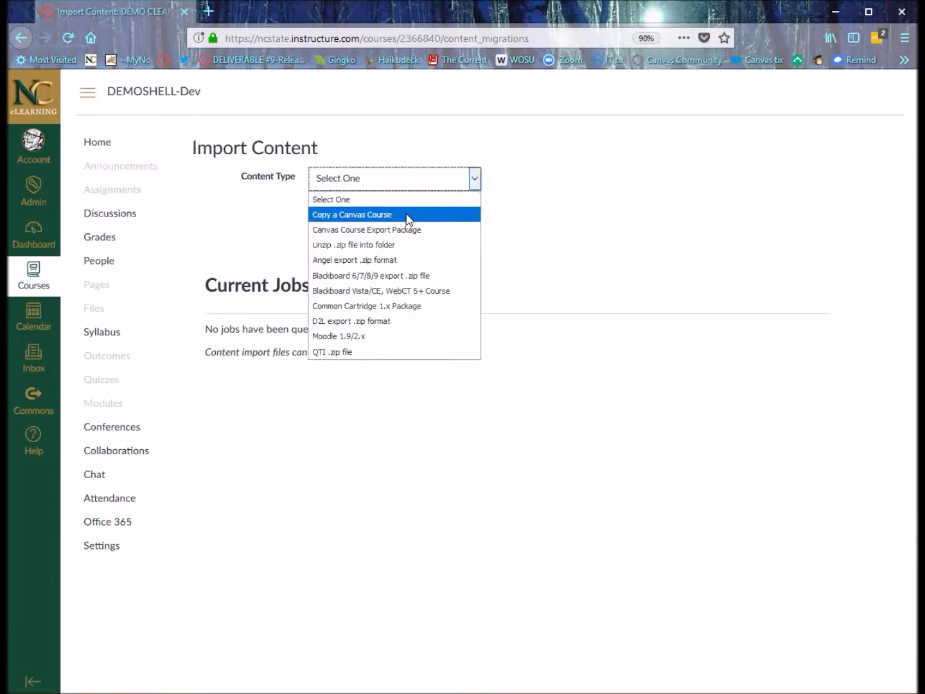
click(406, 217)
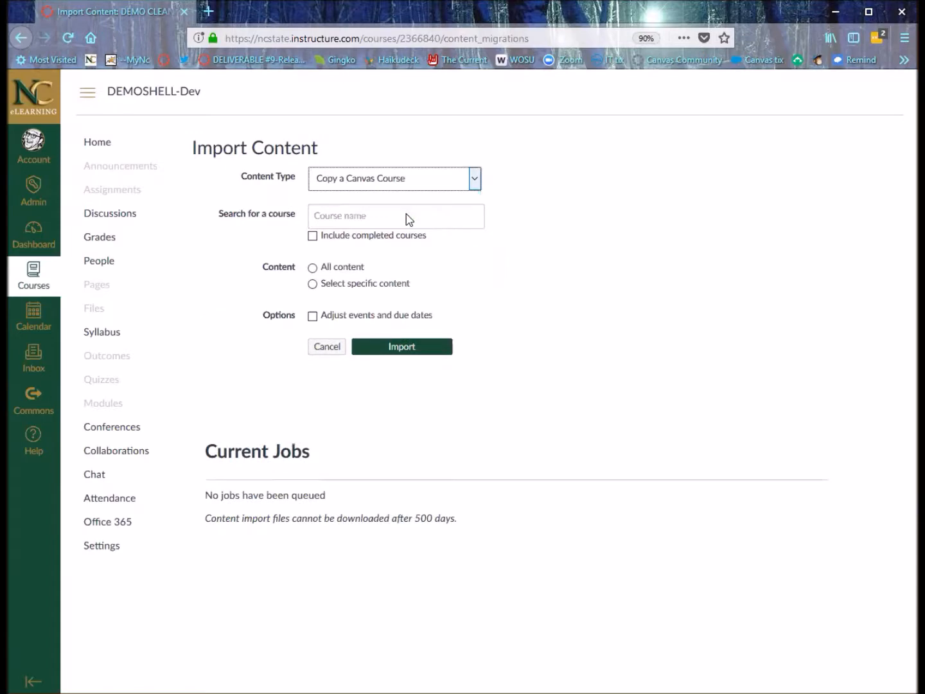
click(322, 217)
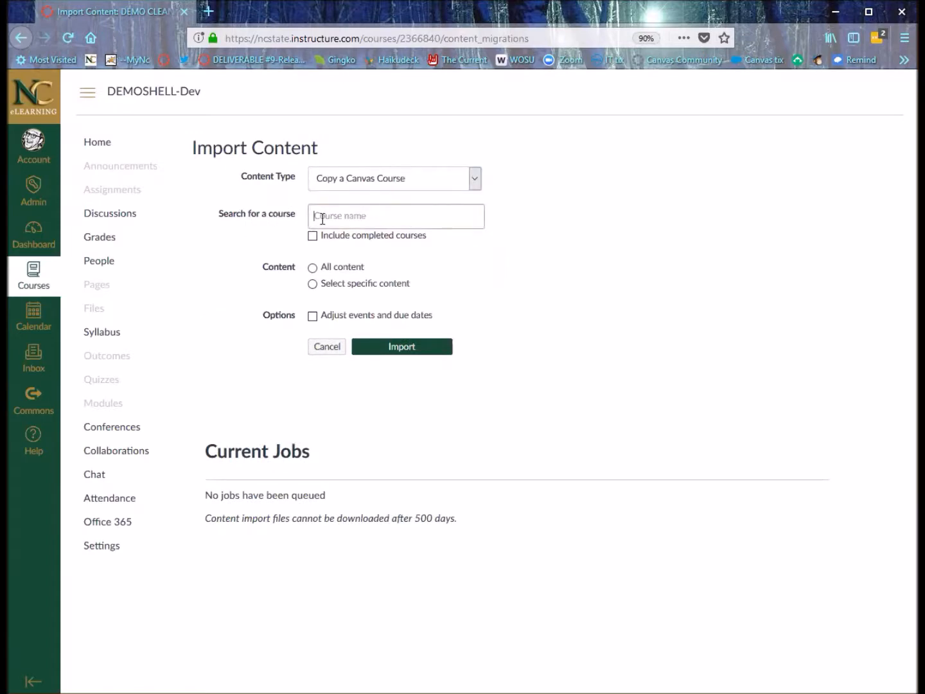
text(HIST-10)
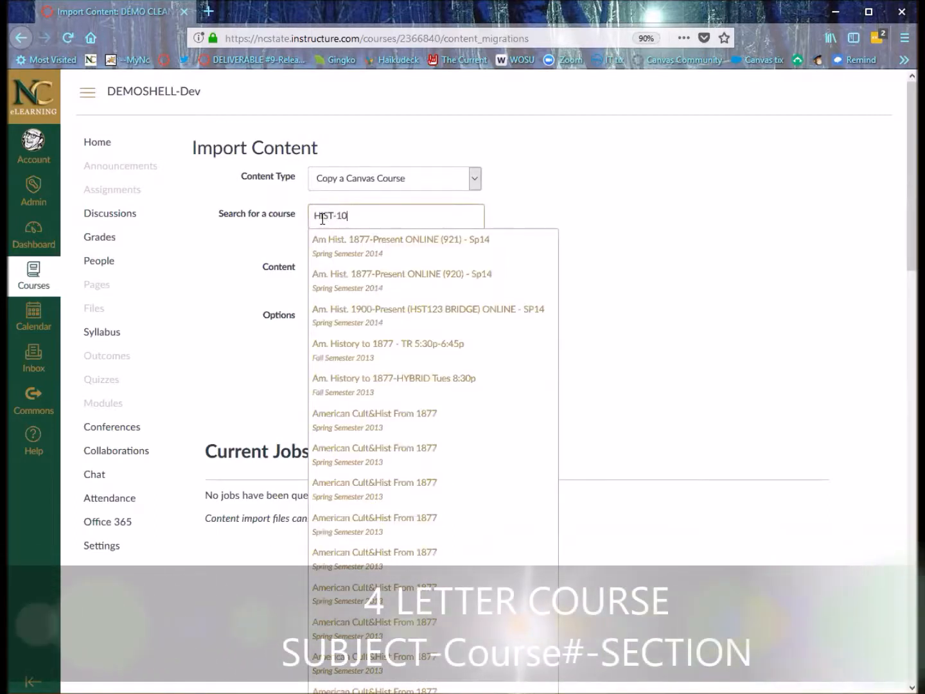
text(30-9)
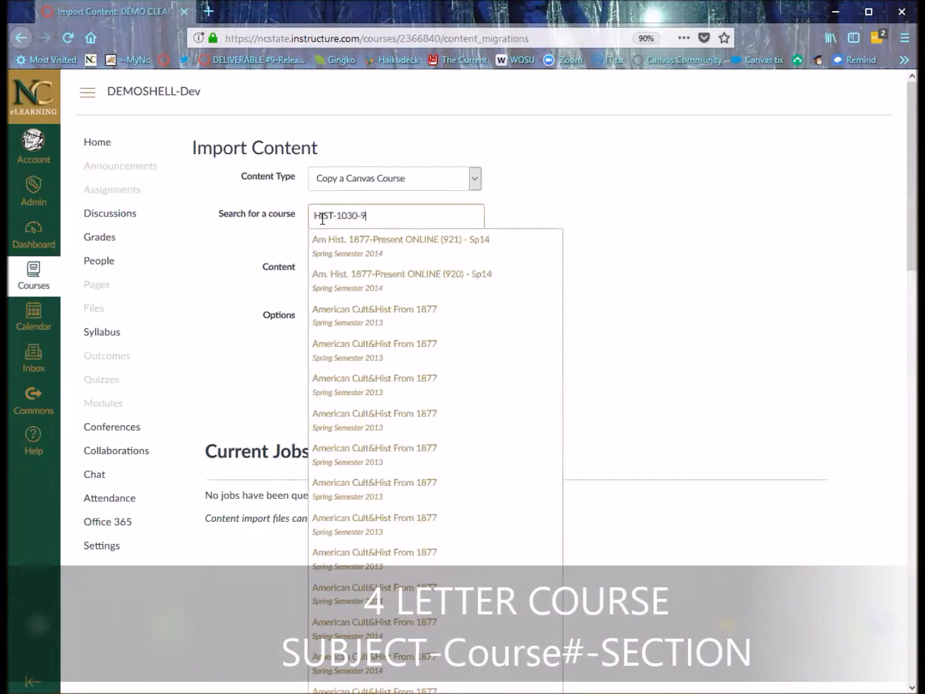
text(21)
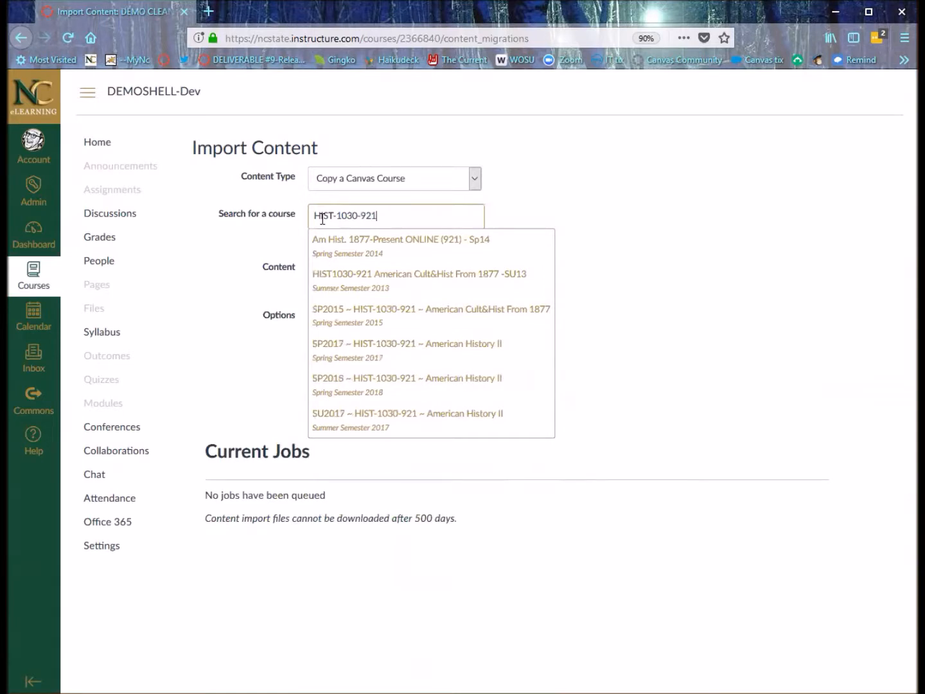
click(383, 315)
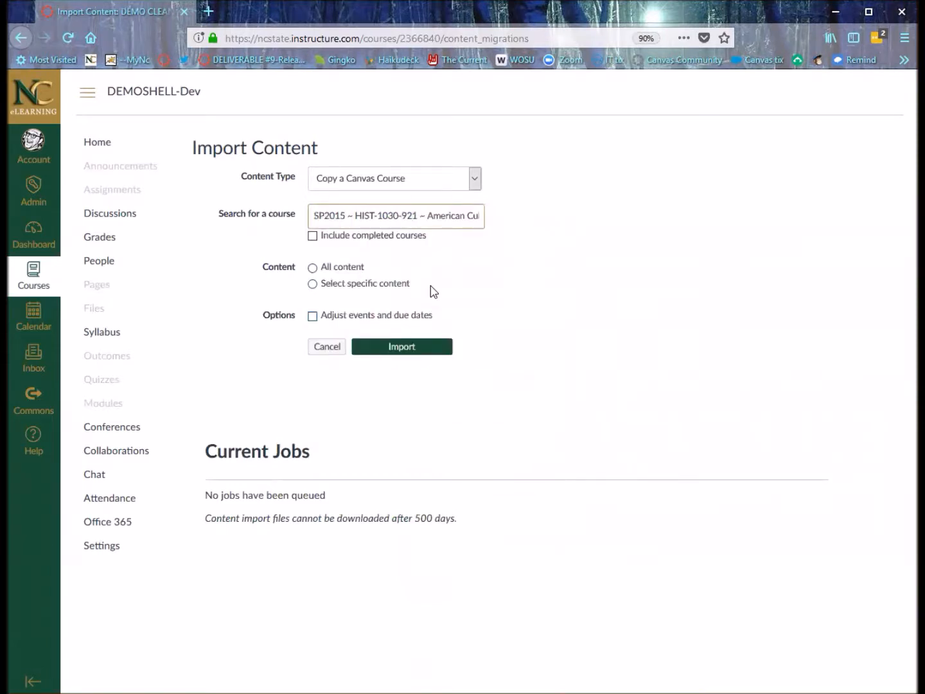
click(312, 270)
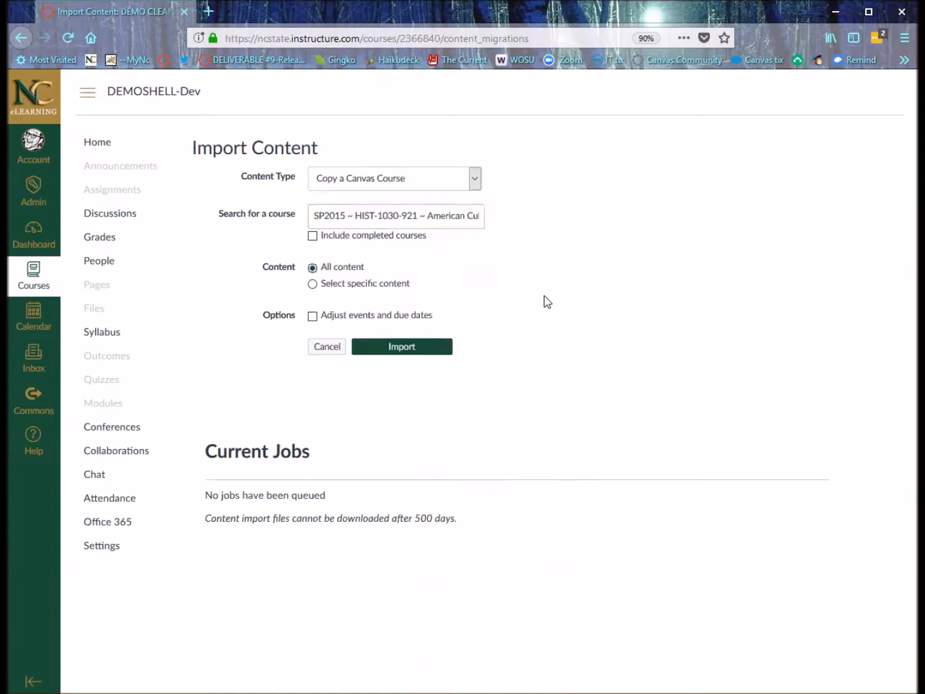
click(313, 316)
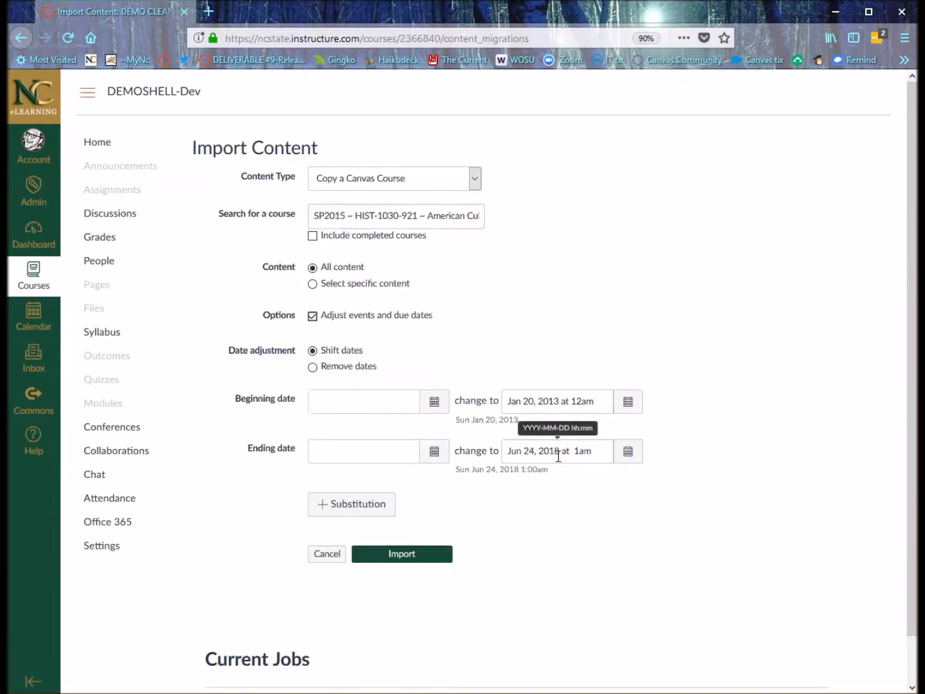
click(373, 506)
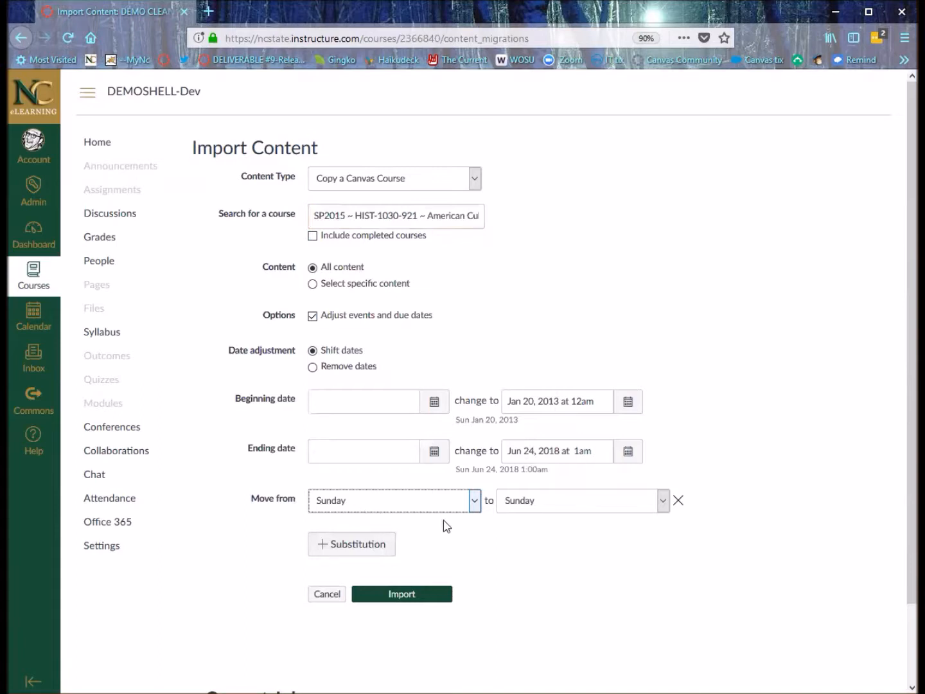
click(313, 317)
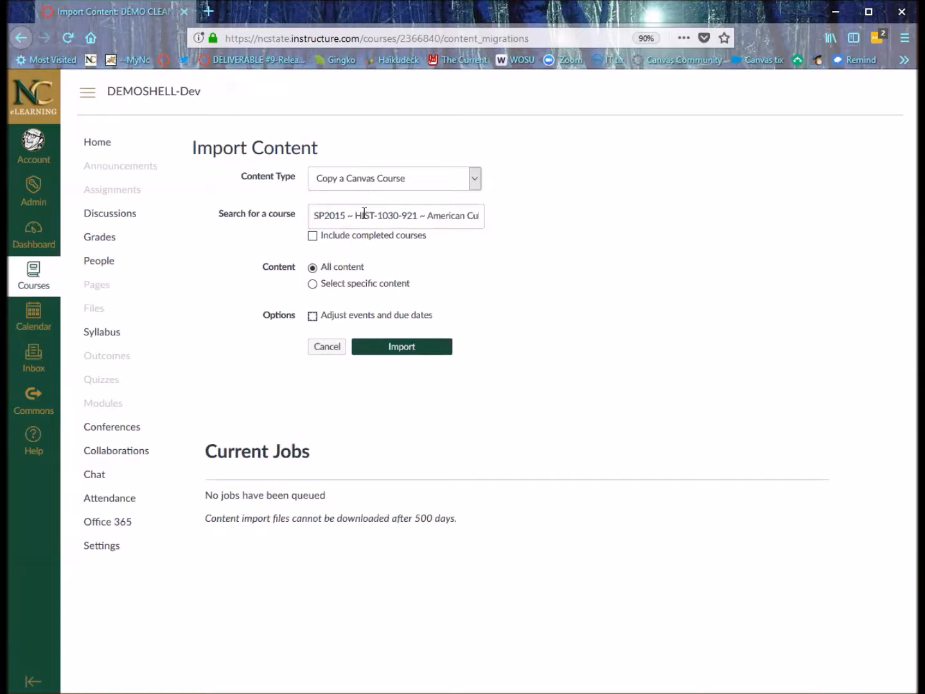
Start the import of the selected course content
click(413, 349)
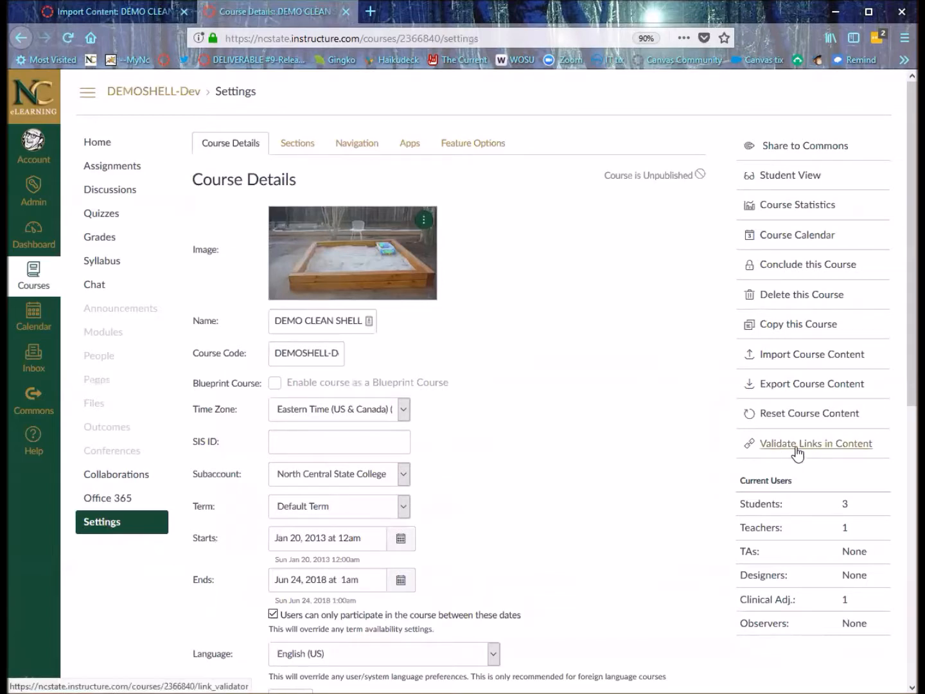
Run link validation on the content of DEMO CLEAN SHELL
click(798, 449)
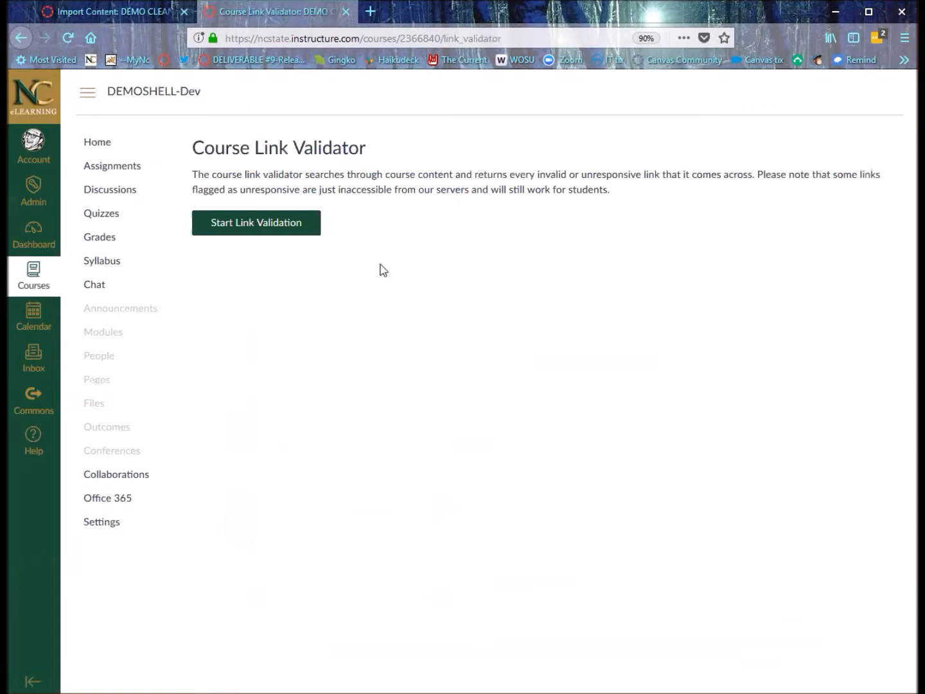
click(258, 231)
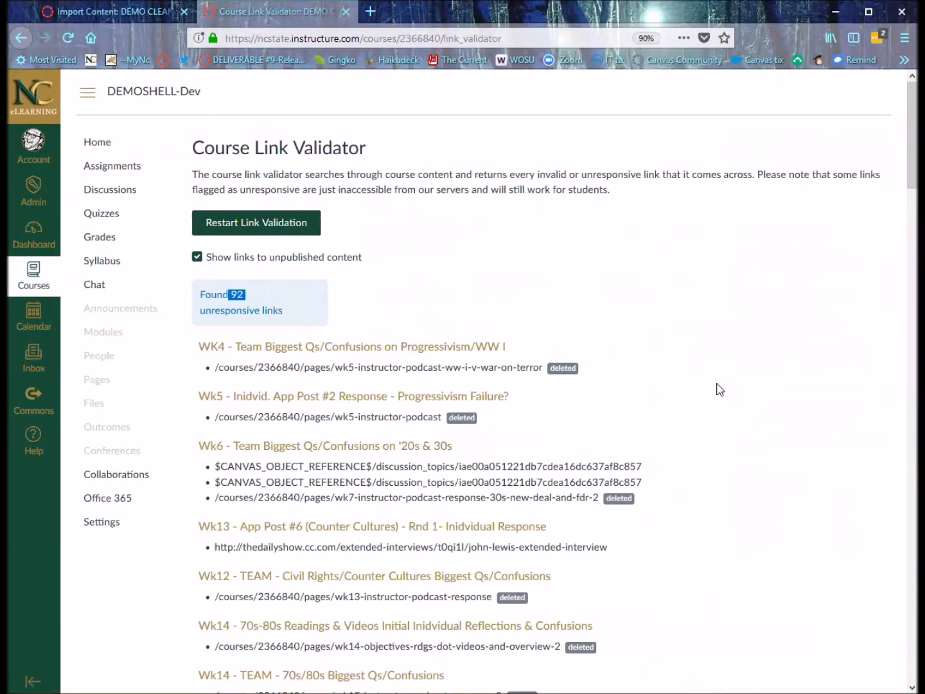
Review the flagged links and open the item Wk14 - TEAM - 70s/80s Biggest Qs/Confusions
scroll(720, 390, down, 2)
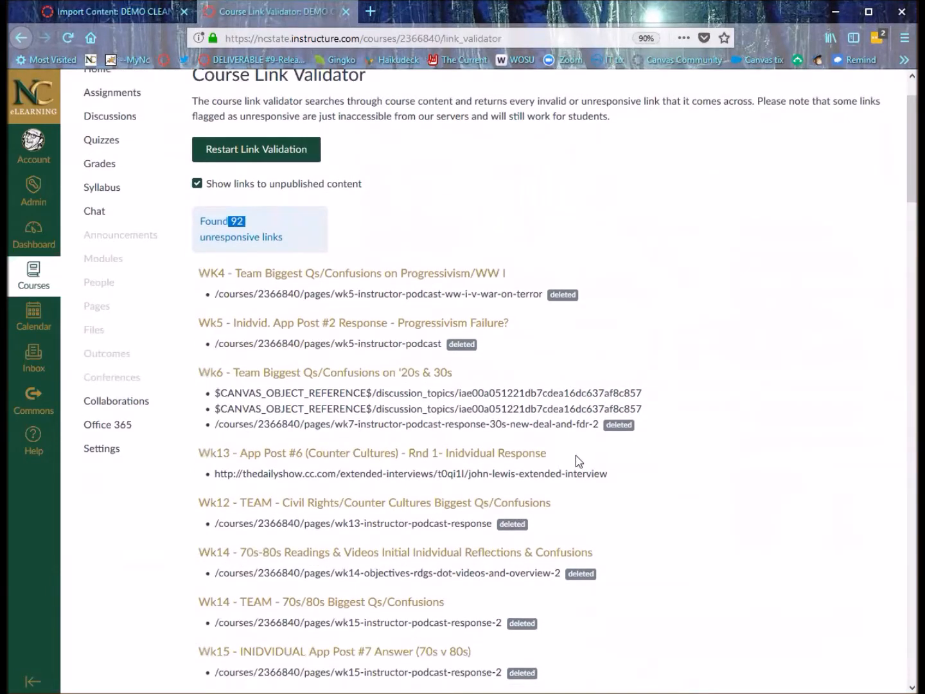
drag(230, 523, 491, 527)
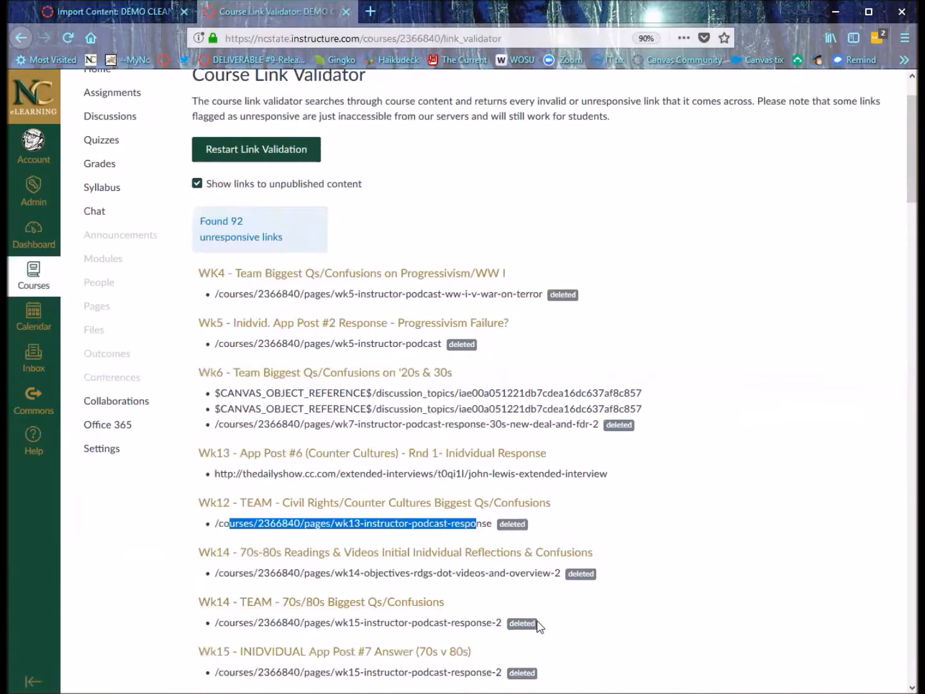
click(411, 608)
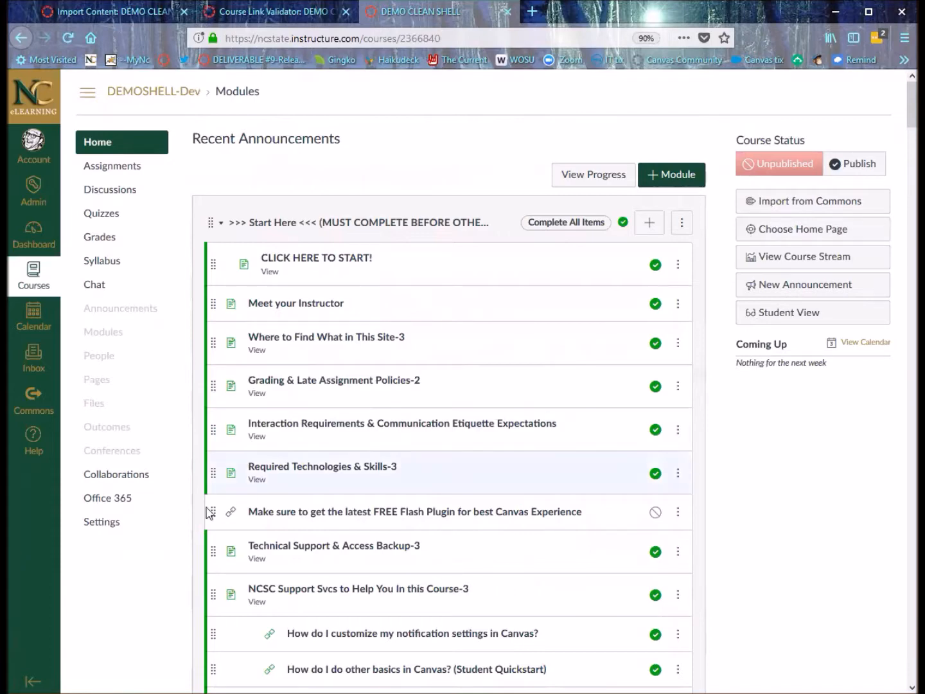
Enter Student View from the course settings and examine the home page modules and the Discussions list as a student
click(103, 525)
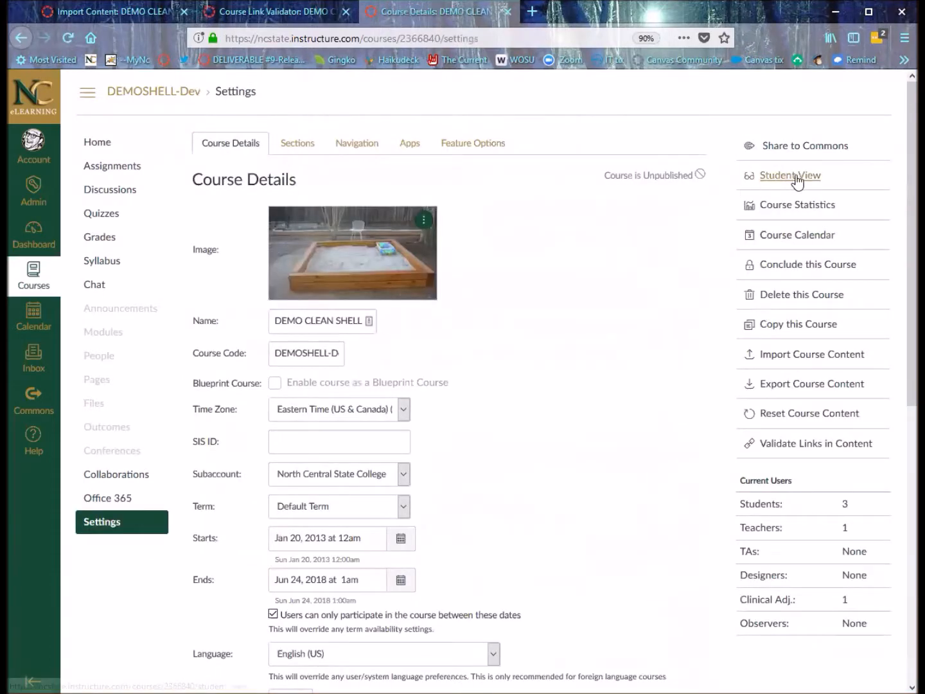
click(798, 178)
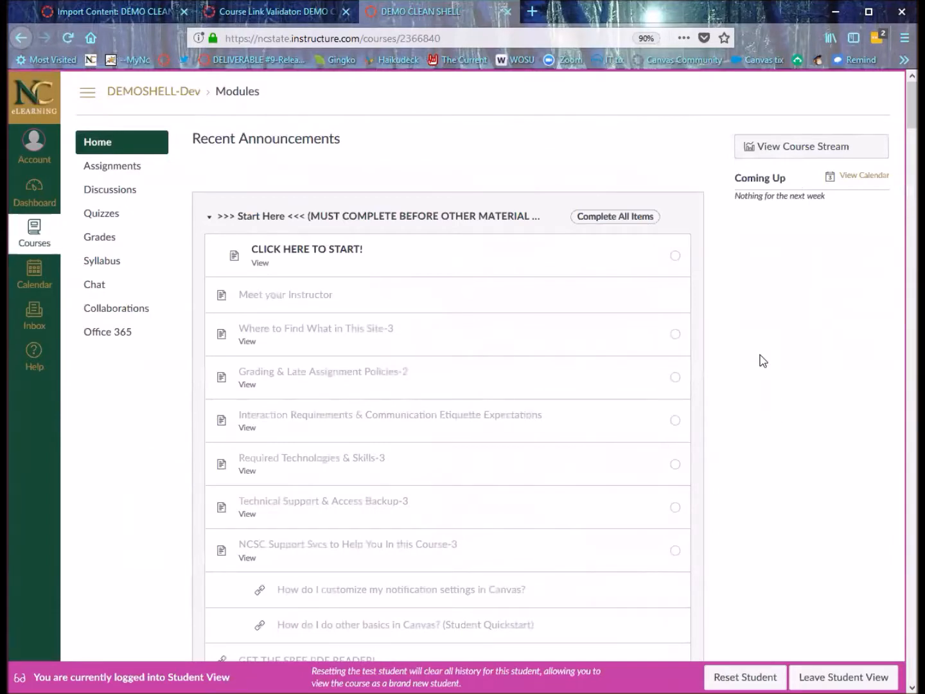
scroll(762, 362, down, 3)
scroll(763, 361, down, 5)
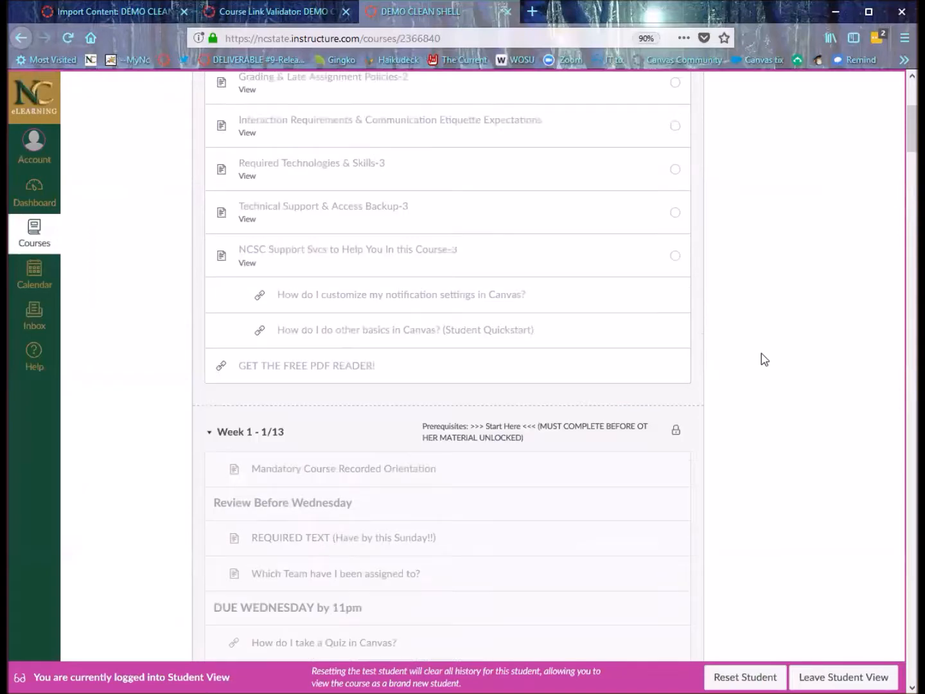
scroll(763, 358, up, 8)
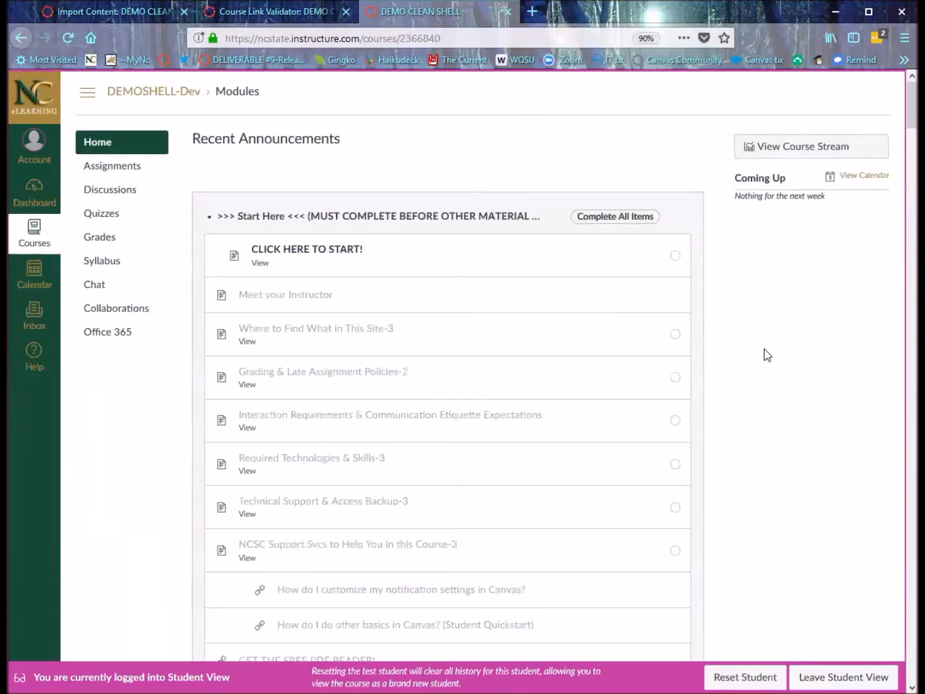
click(124, 193)
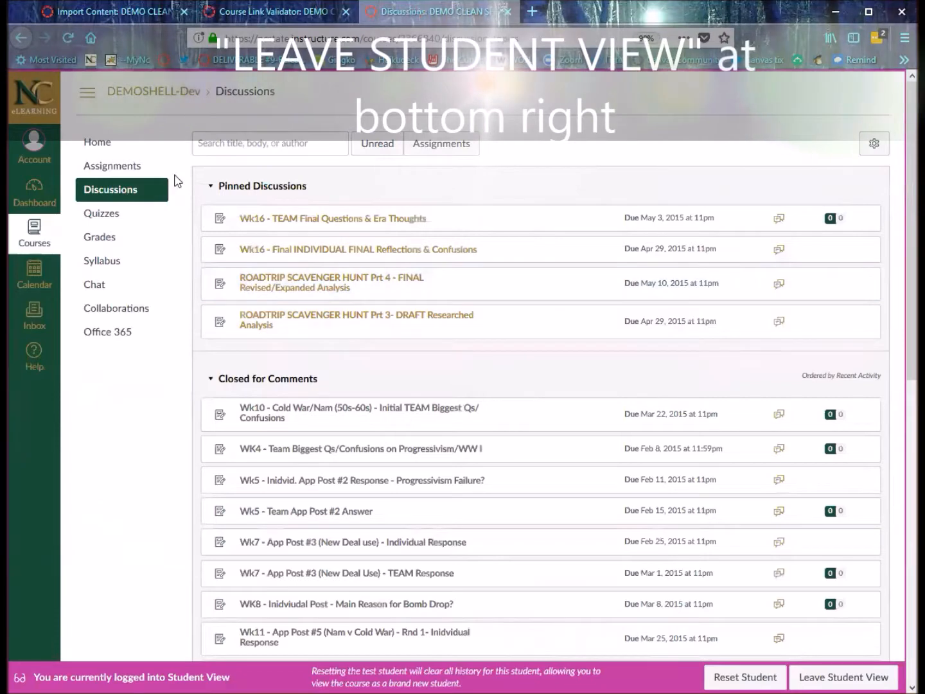
Return to the course home page, leave Student View and publish the course
click(102, 147)
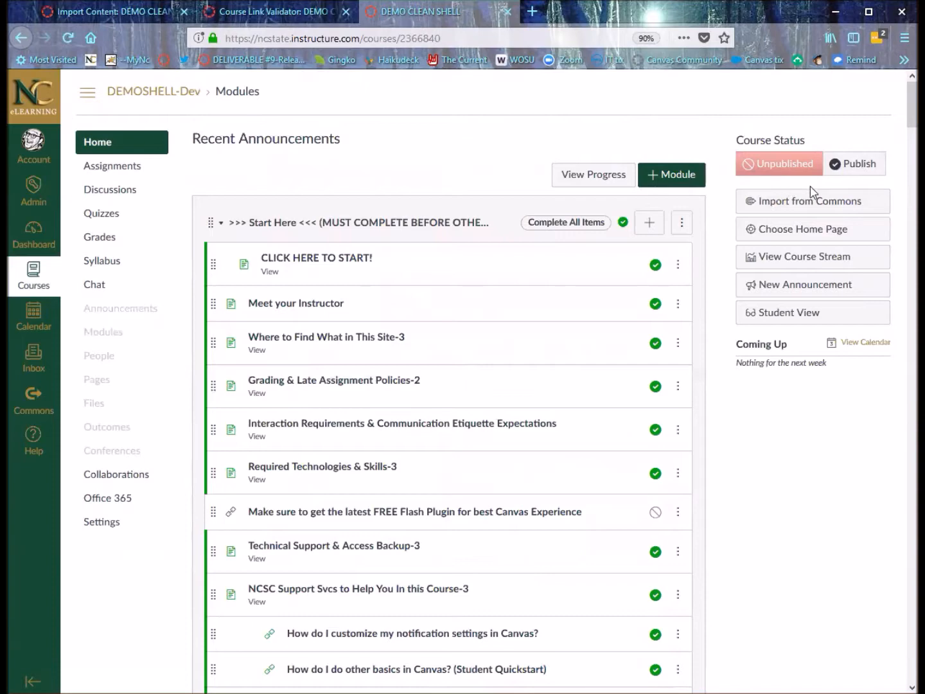
click(861, 166)
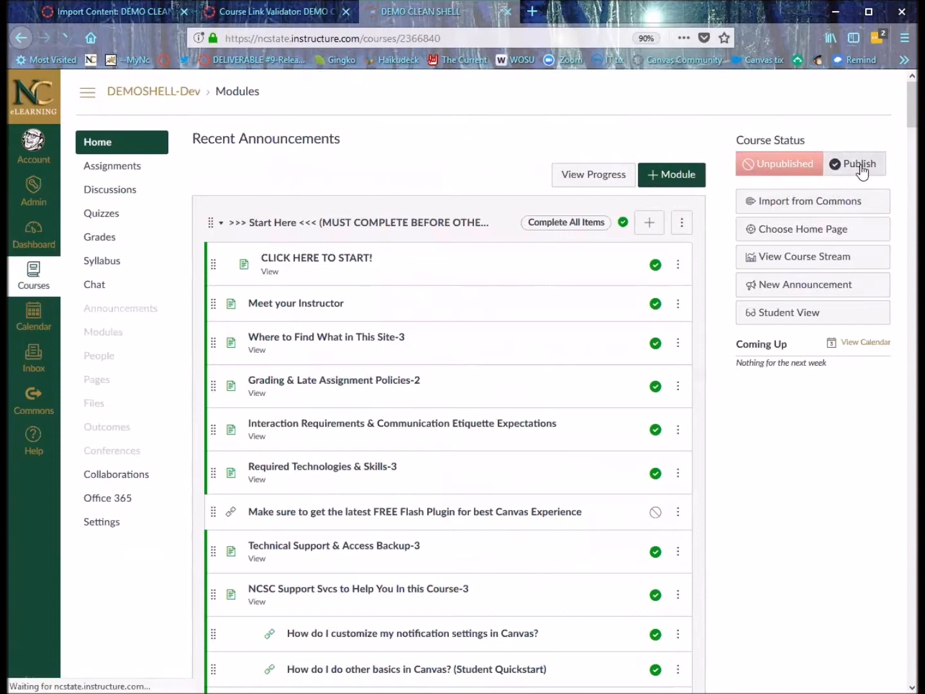